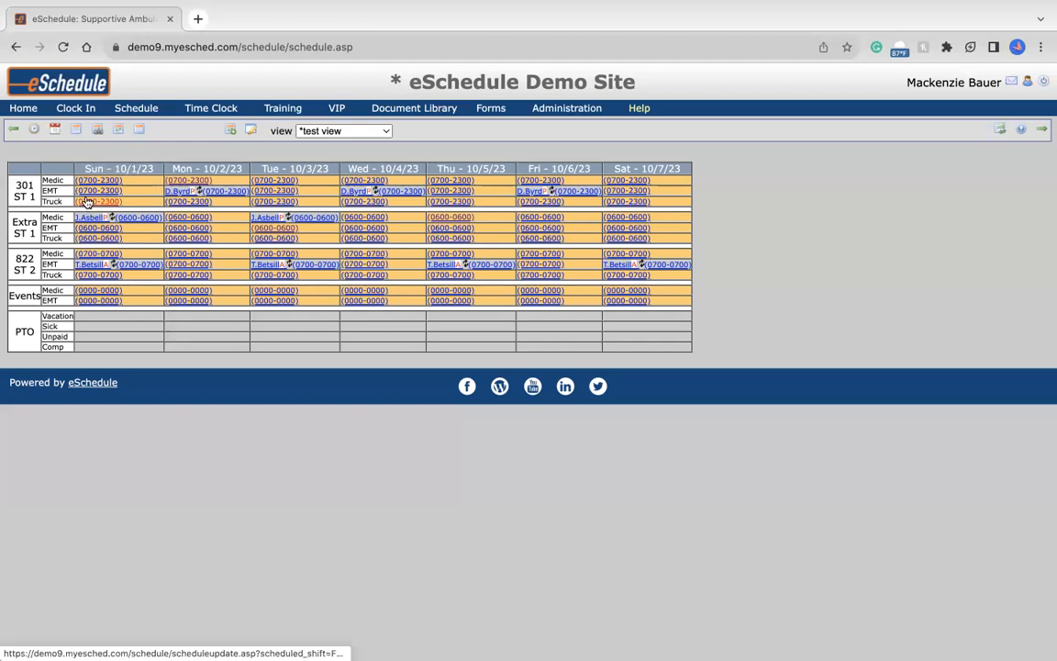
Step: Open the 301 Truck shift on Sunday 10/1/23 for updating and select zz Closed Shift as its member
{"action": "left_click", "coordinate": [87, 201]}
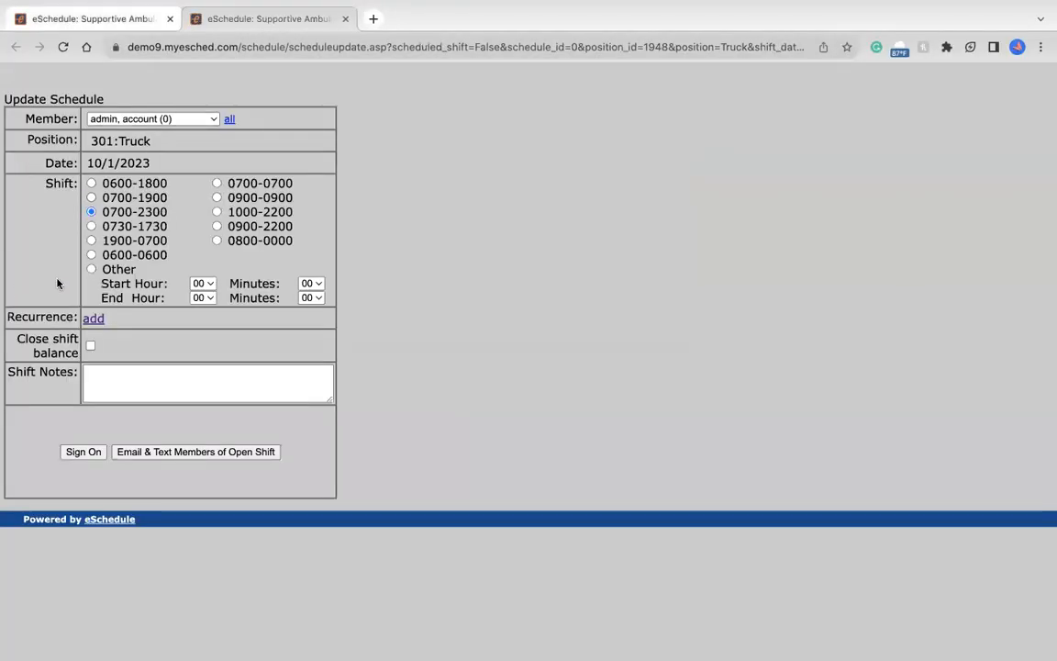
{"action": "left_click", "coordinate": [166, 118]}
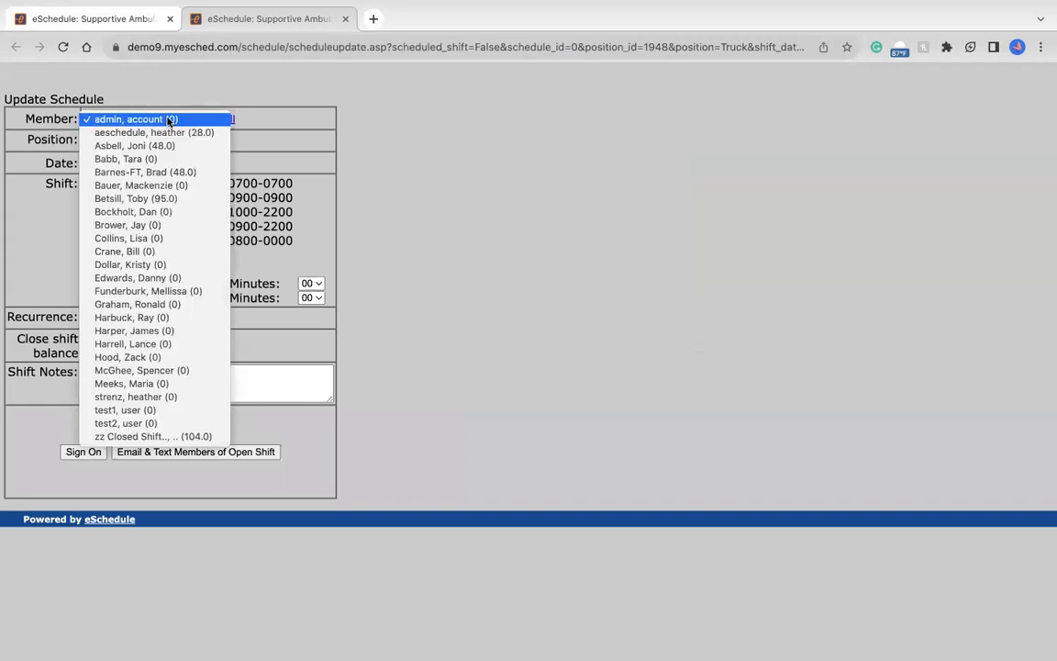
{"action": "left_click", "coordinate": [177, 437]}
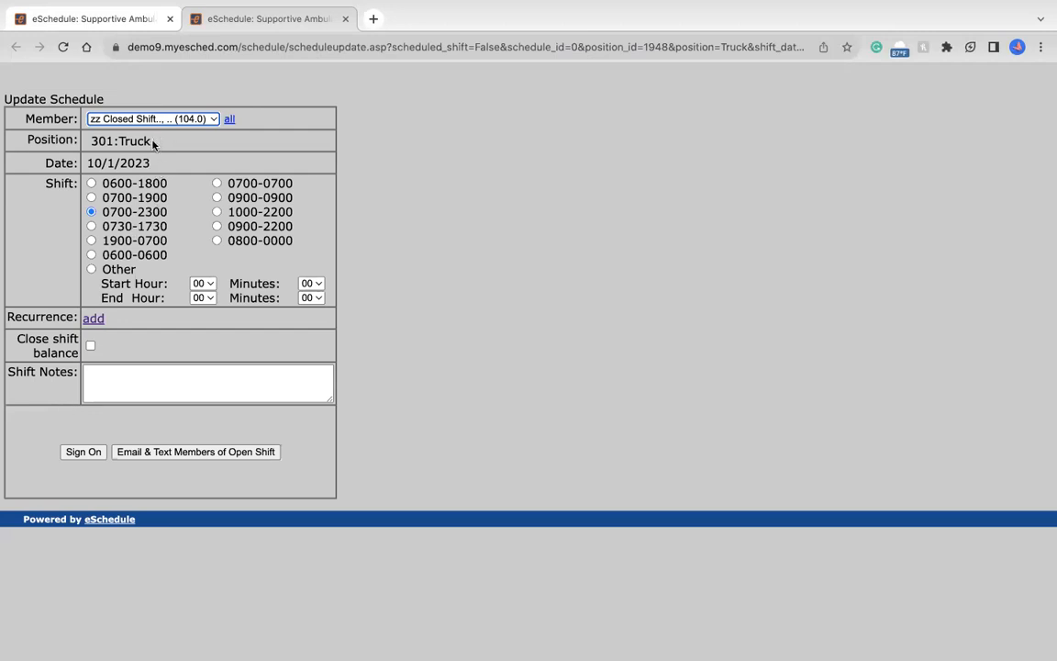
Step: Sign on the closed shift with a recurrence every Saturday and Sunday, accepting the rest-period violation, and check the two following weeks
{"action": "left_click", "coordinate": [90, 318]}
{"action": "scroll", "coordinate": [120, 435], "scroll_direction": "down", "scroll_amount": 5}
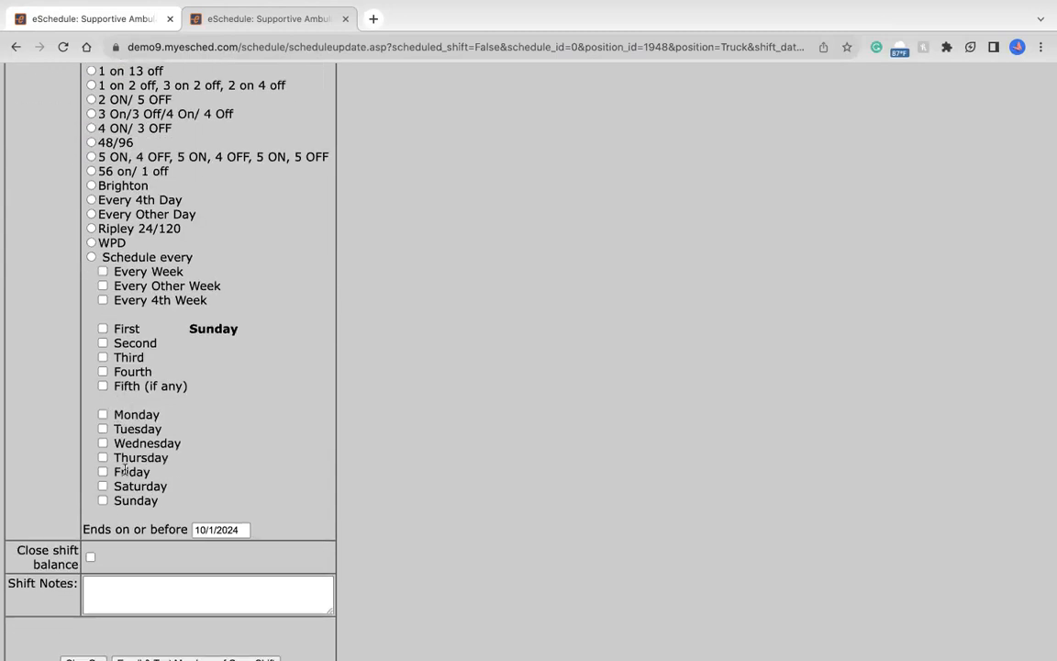
{"action": "left_click", "coordinate": [103, 486]}
{"action": "left_click", "coordinate": [103, 500]}
{"action": "scroll", "coordinate": [147, 495], "scroll_direction": "down", "scroll_amount": 2}
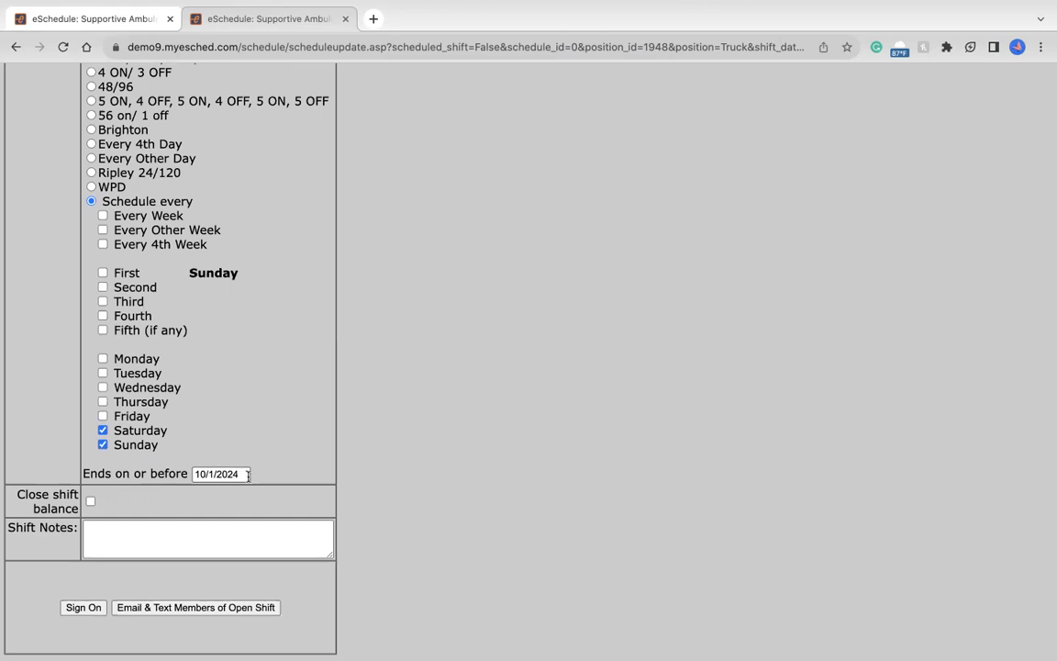
{"action": "left_click", "coordinate": [81, 609]}
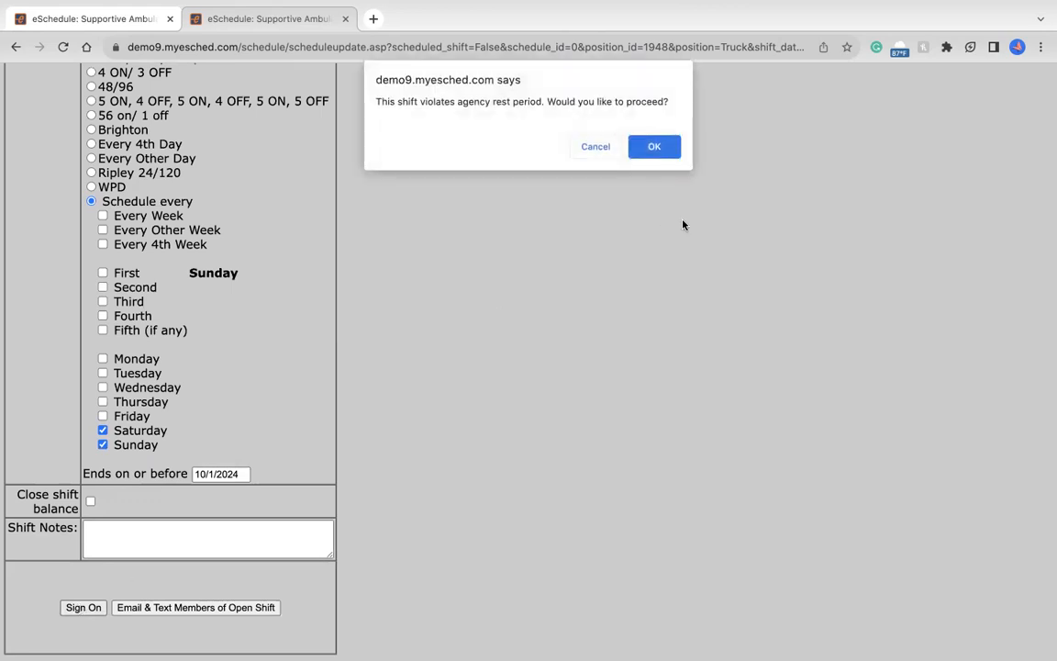
{"action": "left_click", "coordinate": [655, 148]}
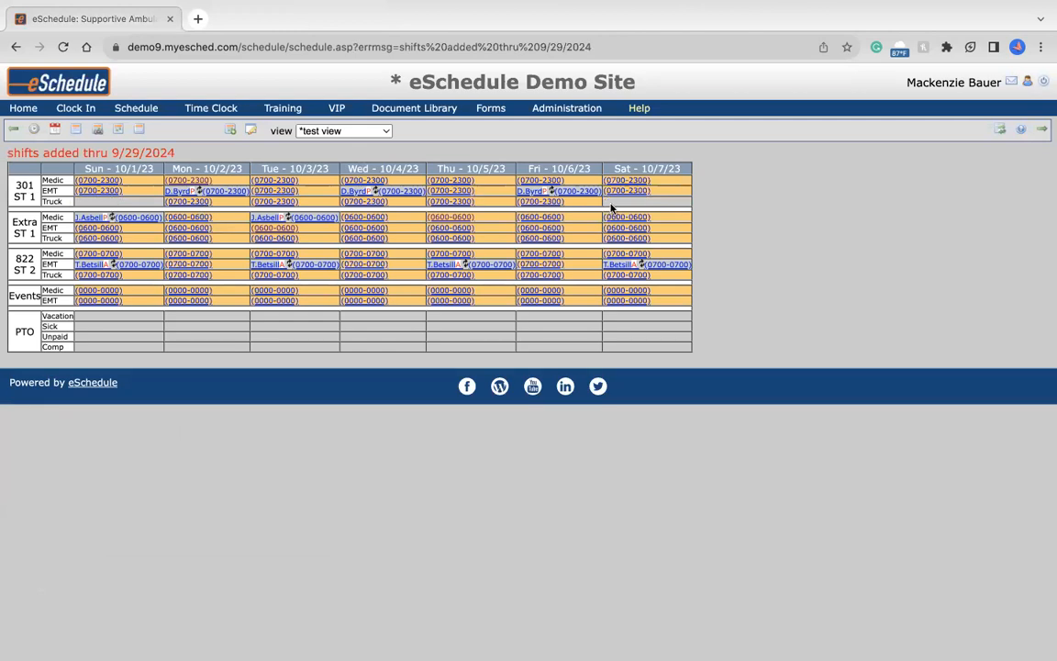
{"action": "left_click", "coordinate": [1043, 133]}
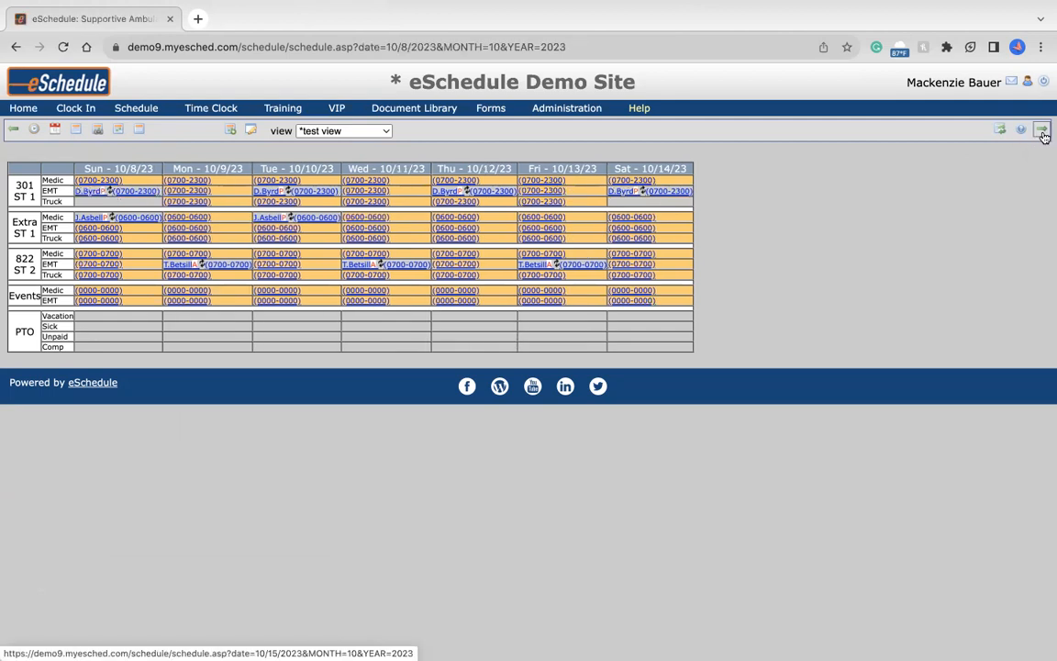
{"action": "left_click", "coordinate": [1042, 133]}
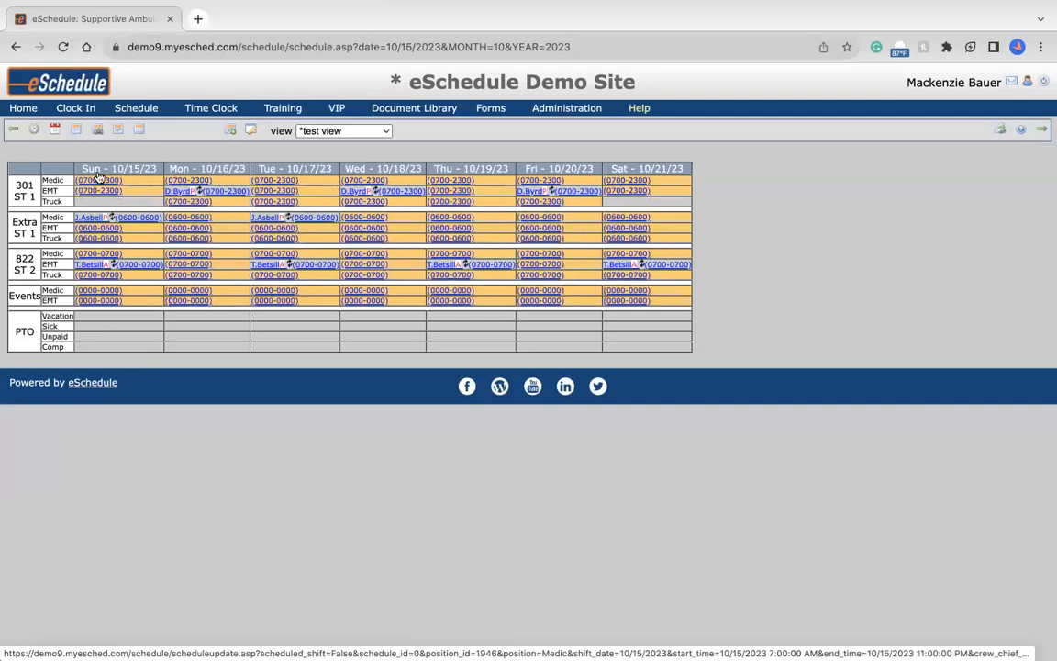
{"action": "left_click", "coordinate": [11, 133]}
{"action": "left_click", "coordinate": [11, 133]}
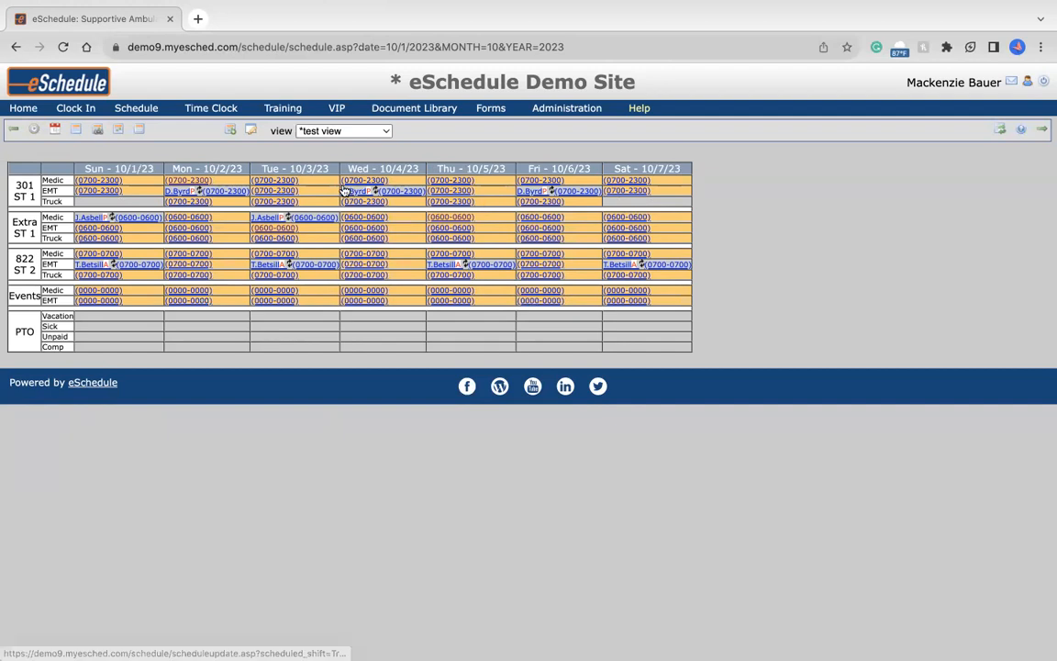
Step: Set Closed Shifts to show in the schedule preferences and save them
{"action": "left_click", "coordinate": [253, 133]}
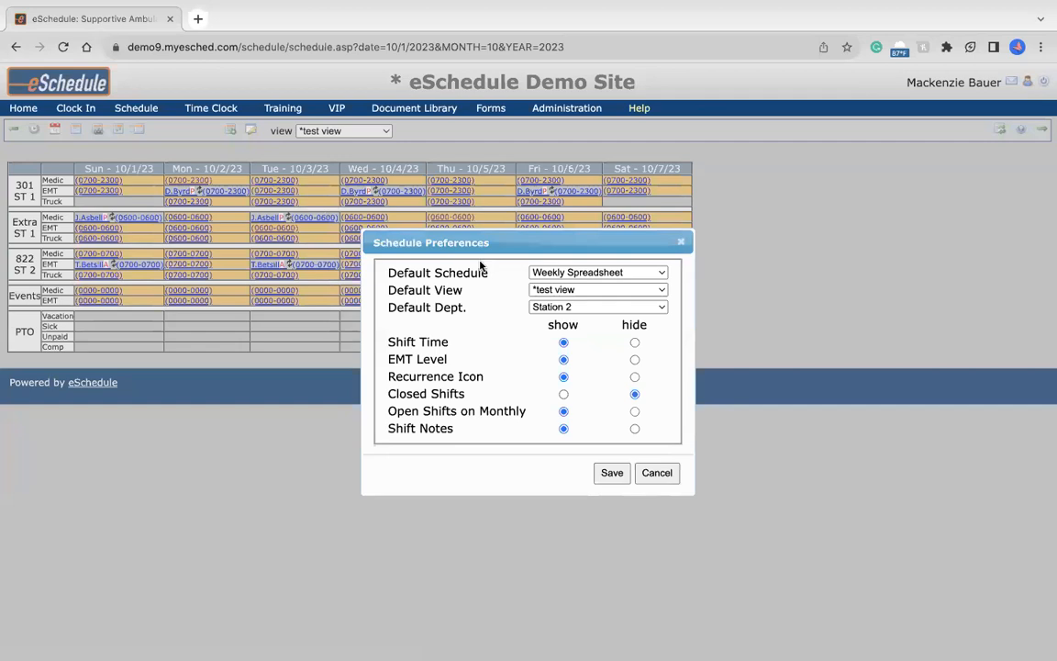
{"action": "left_click", "coordinate": [564, 394]}
{"action": "left_click", "coordinate": [610, 472]}
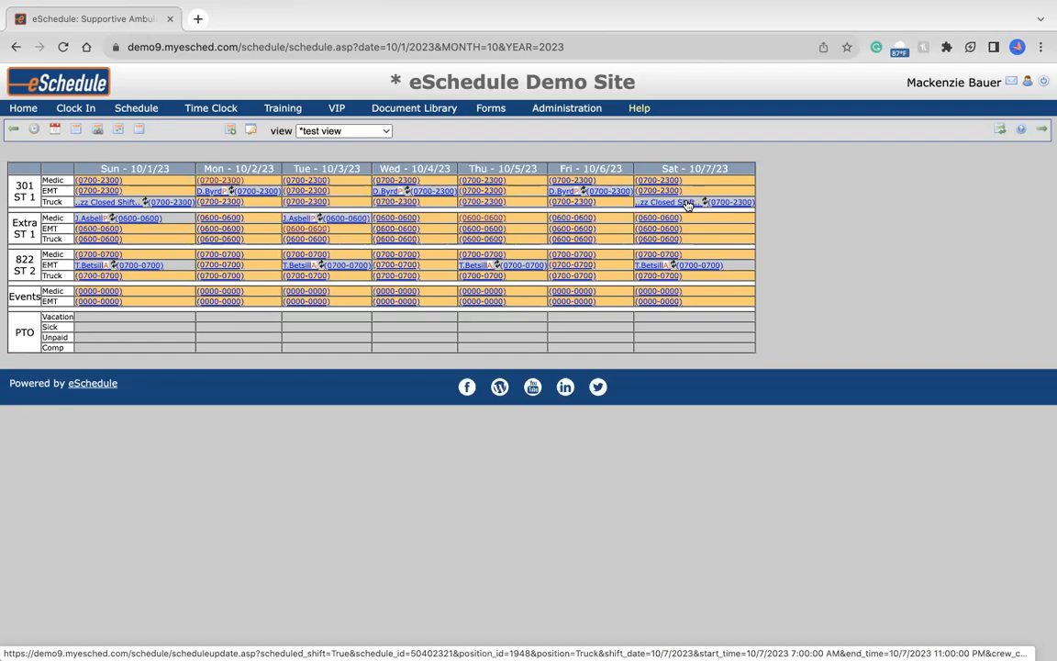
Step: Sign off only the Saturday 10/7/23 closed 301 Truck shift with the comment "-", and check the closed shifts of the two following weeks
{"action": "left_click", "coordinate": [687, 205]}
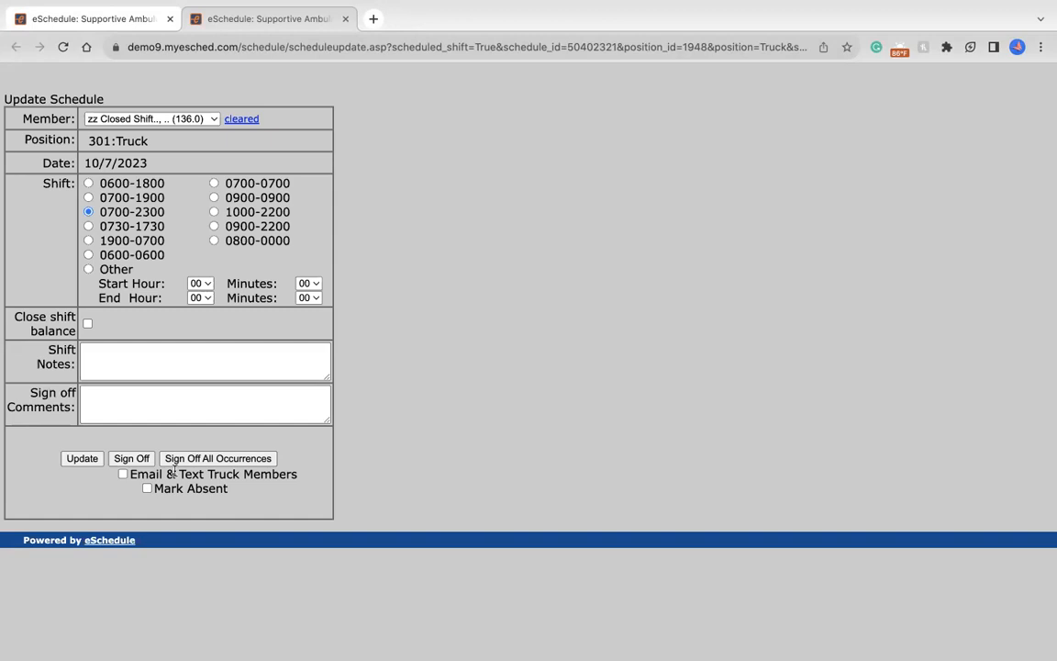
{"action": "left_click", "coordinate": [132, 397]}
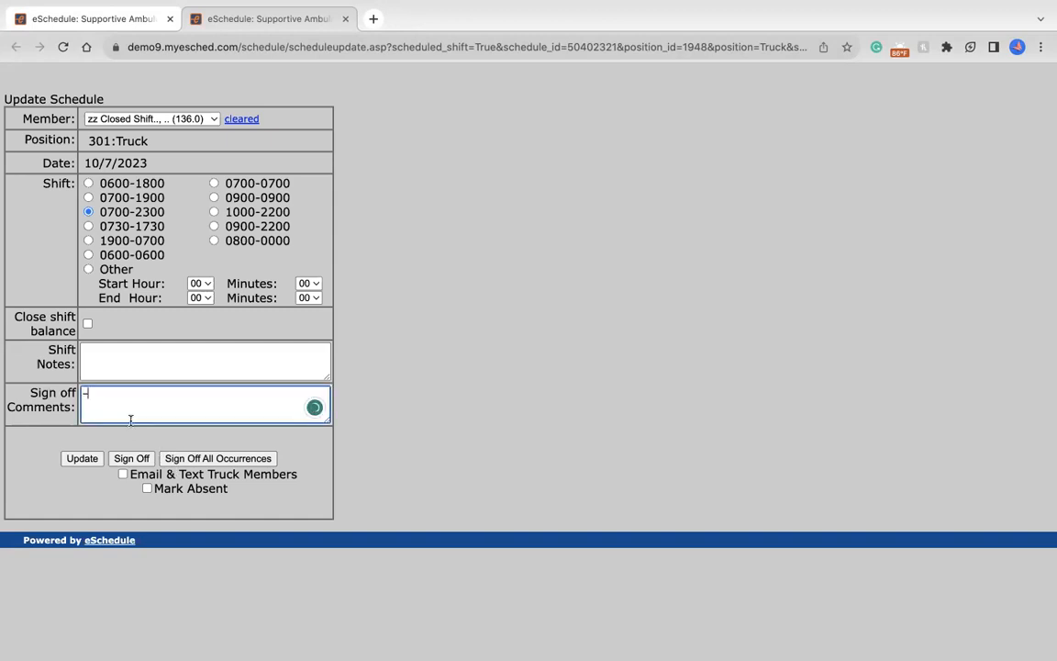
{"action": "left_click", "coordinate": [130, 457]}
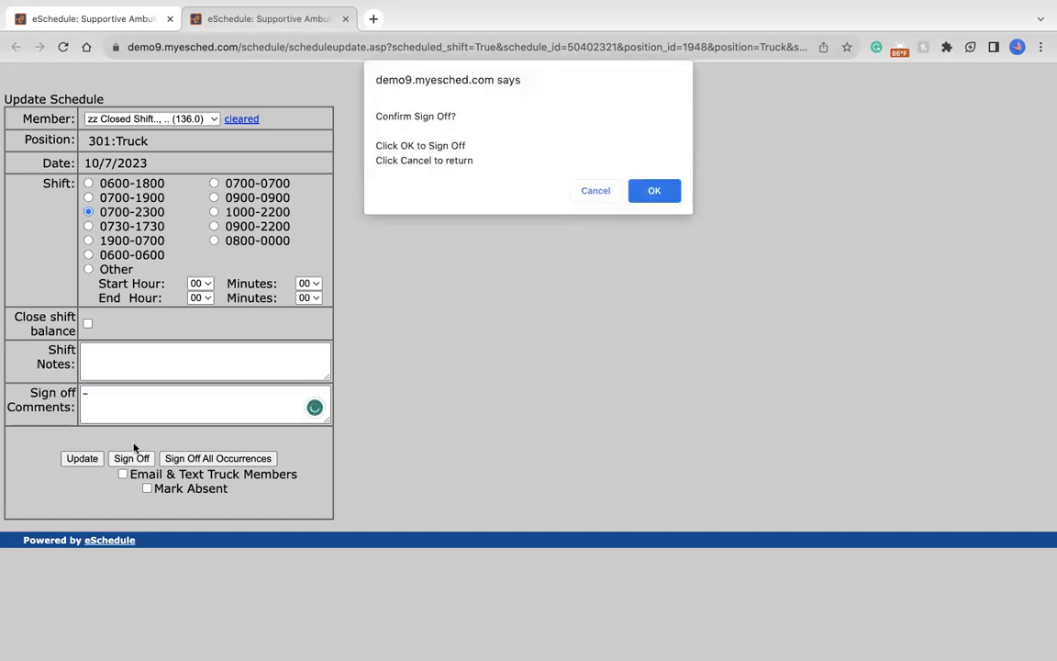
{"action": "left_click", "coordinate": [663, 196]}
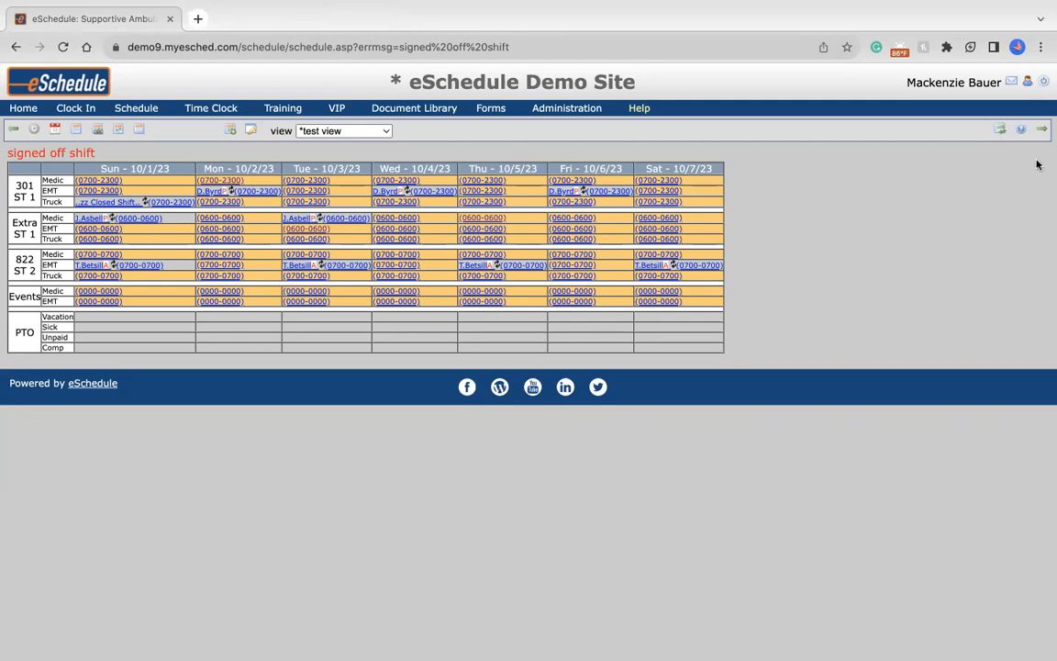
{"action": "left_click", "coordinate": [1043, 131]}
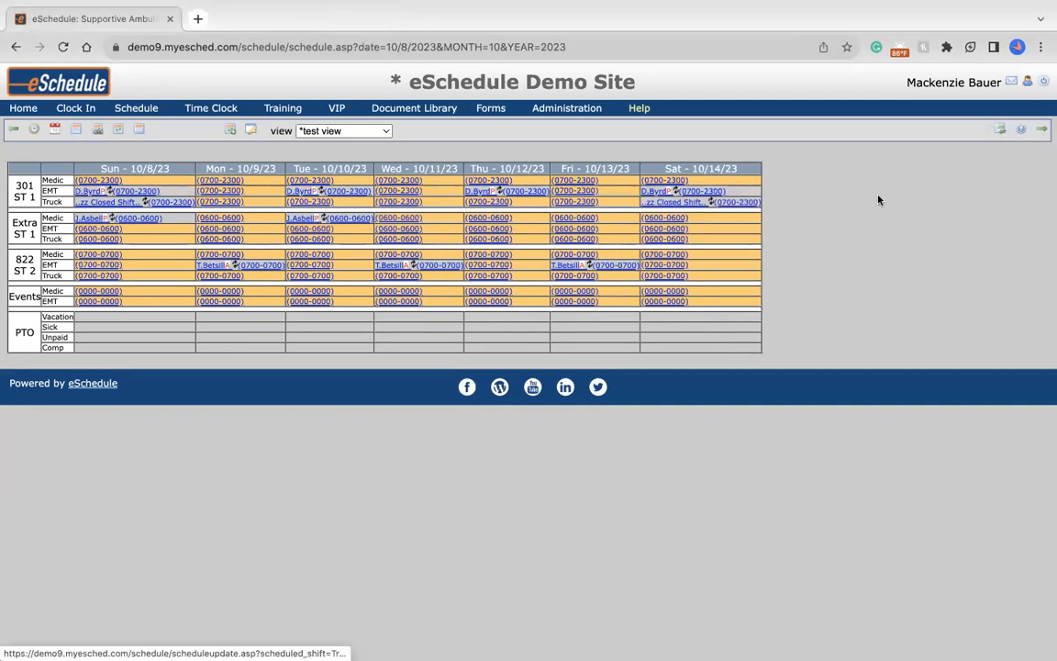
{"action": "left_click", "coordinate": [1043, 131]}
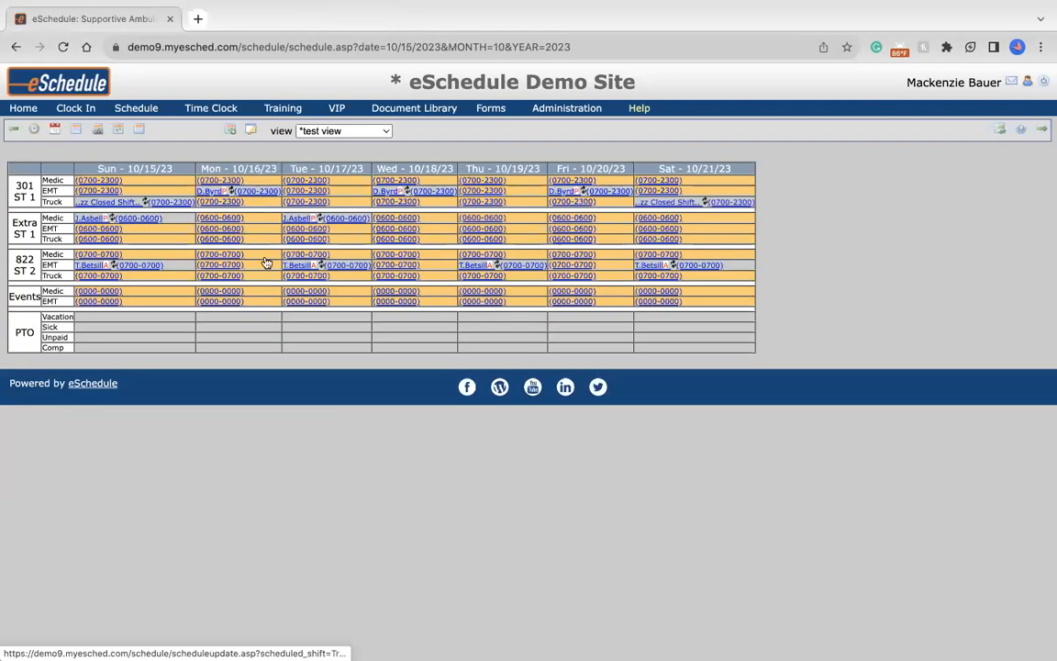
{"action": "left_click", "coordinate": [11, 131]}
{"action": "left_click", "coordinate": [11, 131]}
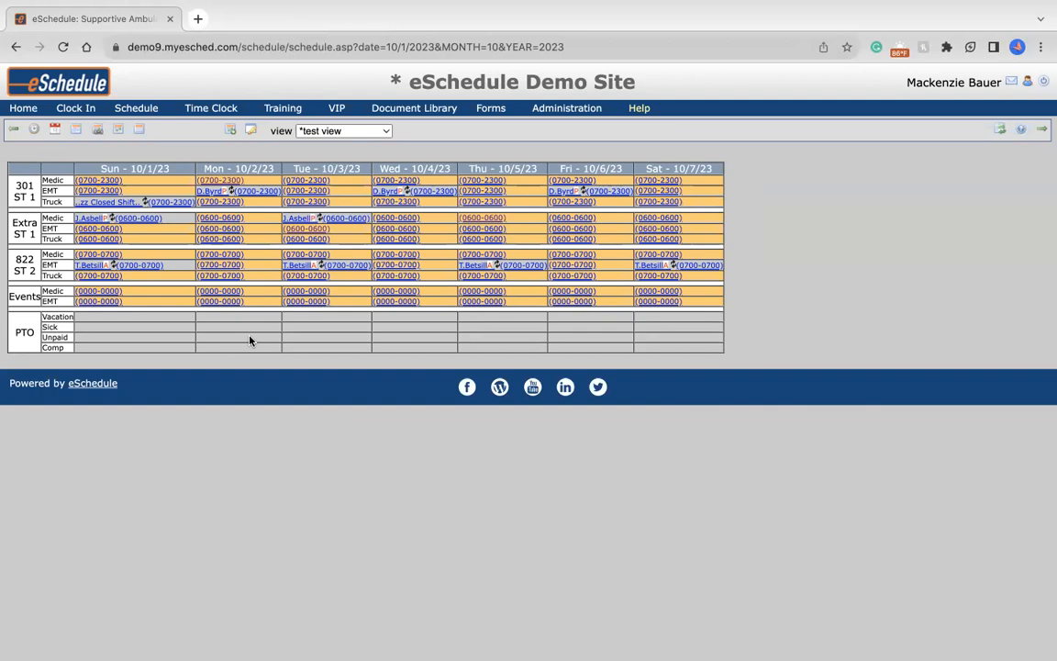
Step: Sign a member onto the Extra Medic shift on 10/5/23 for 0600-1800 with the Close shift balance option enabled
{"action": "left_click", "coordinate": [486, 223]}
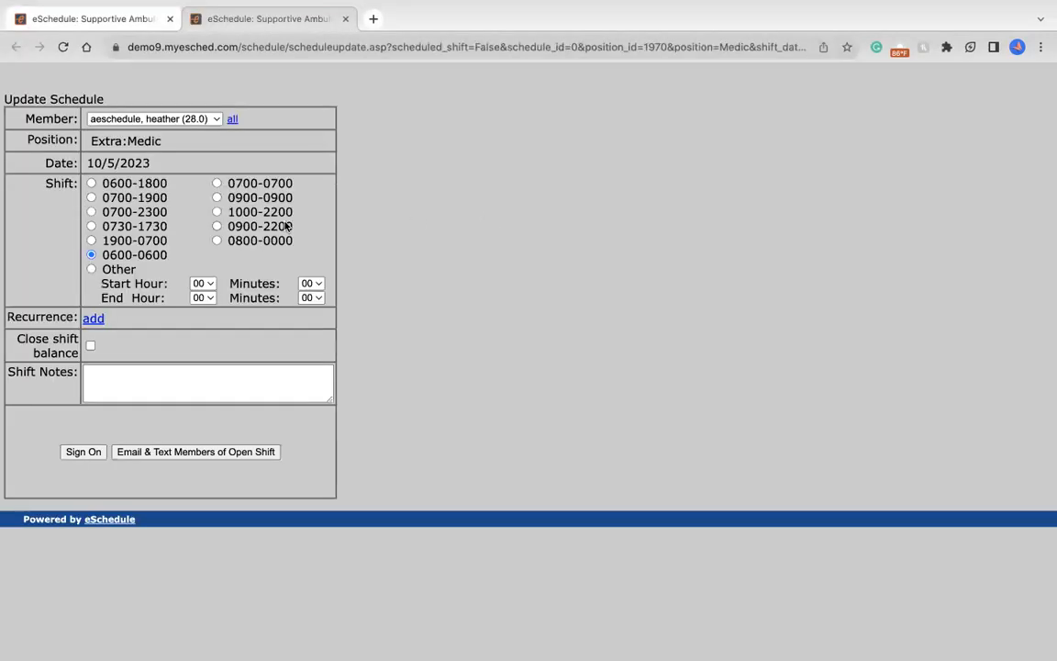
{"action": "left_click", "coordinate": [191, 118]}
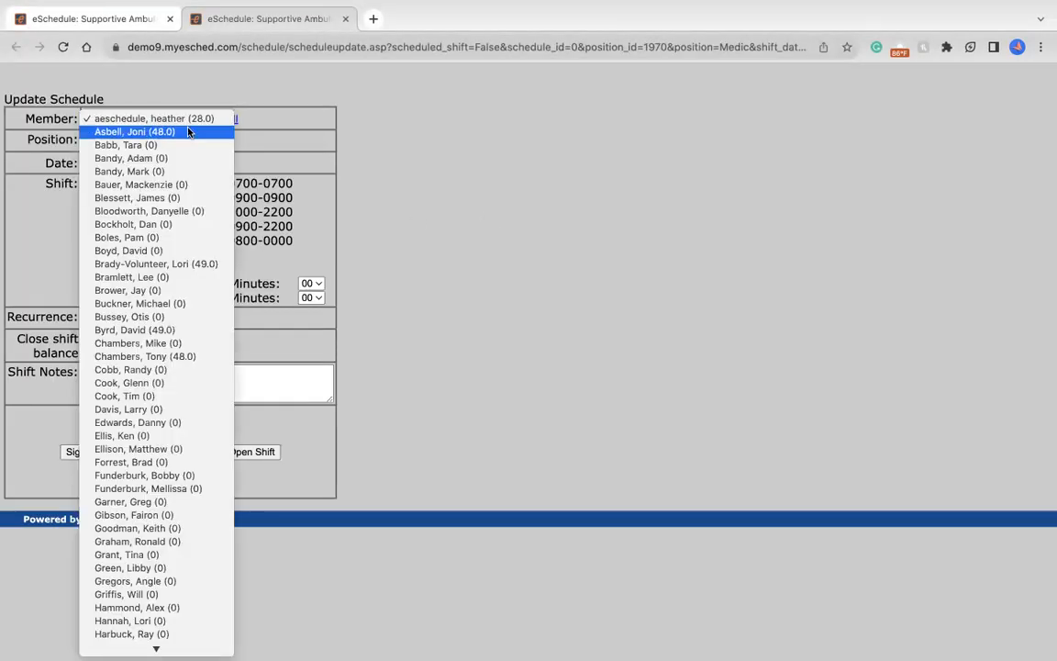
{"action": "left_click", "coordinate": [183, 148]}
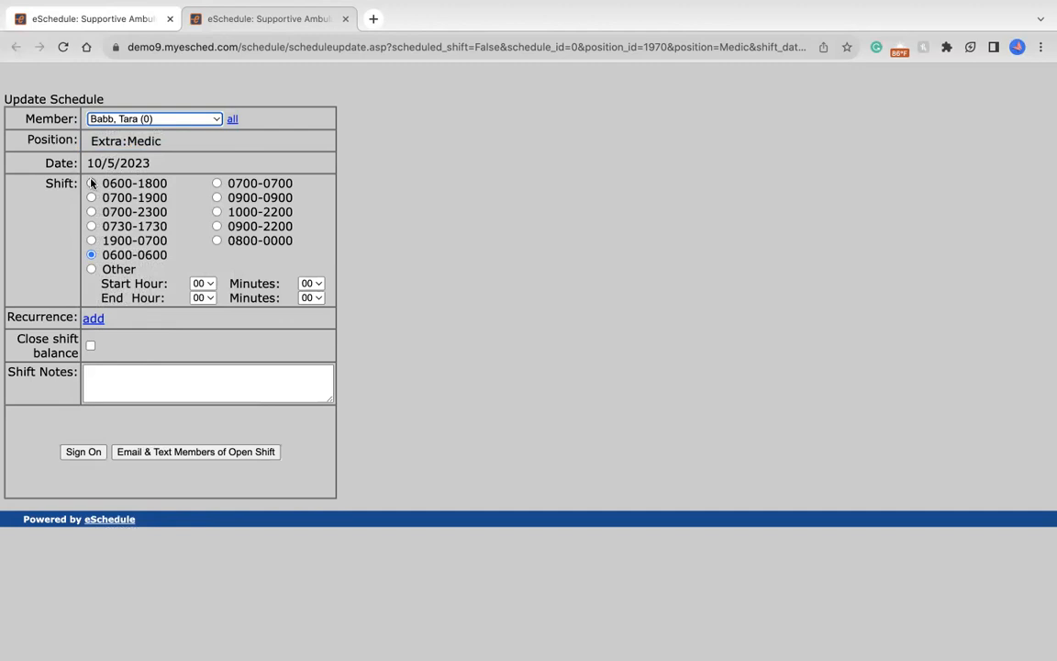
{"action": "left_click", "coordinate": [91, 183]}
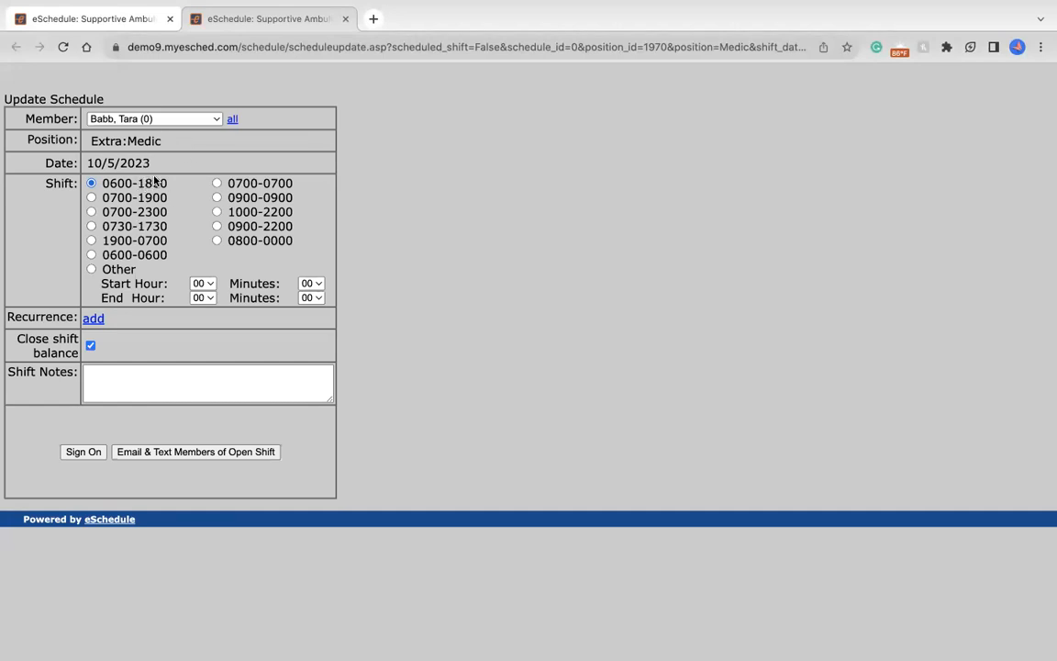
{"action": "left_click", "coordinate": [190, 119]}
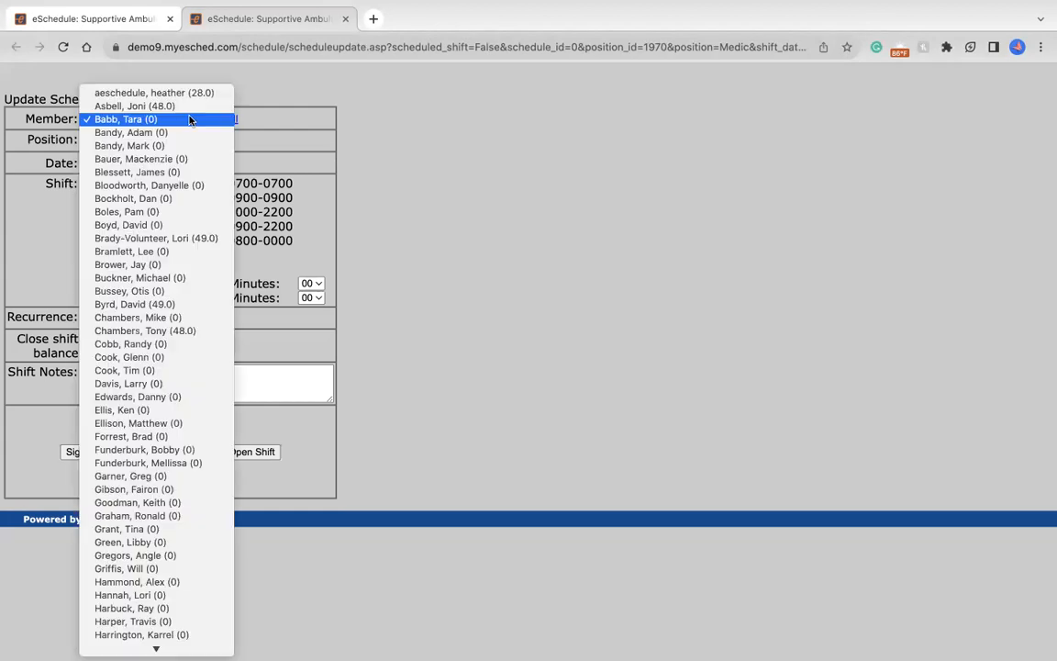
{"action": "scroll", "coordinate": [160, 440], "scroll_direction": "down", "scroll_amount": 10}
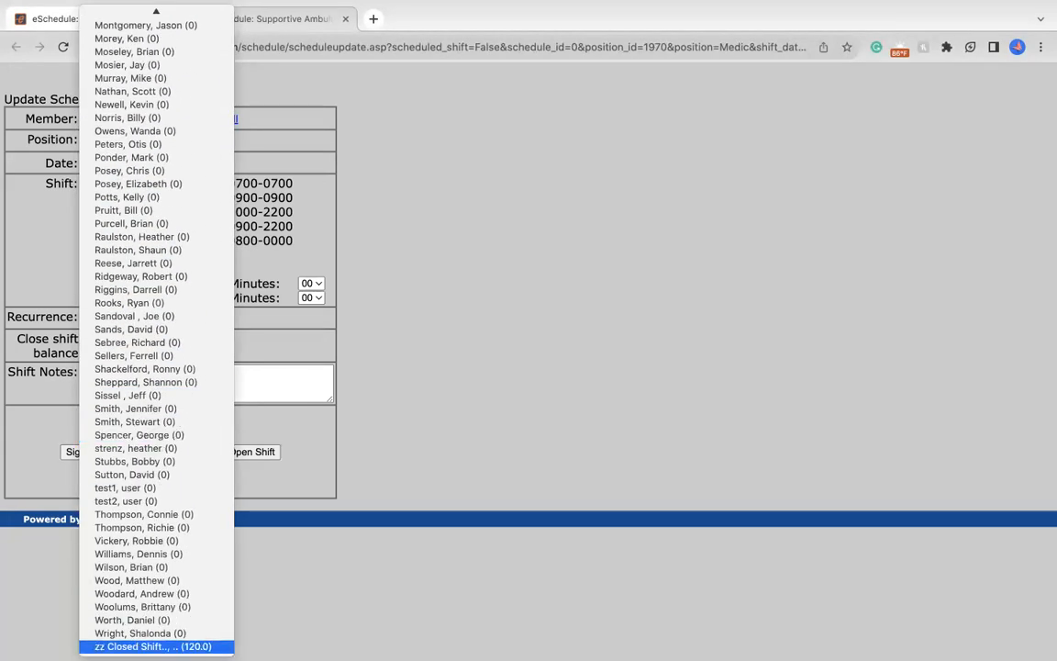
{"action": "left_click", "coordinate": [354, 411]}
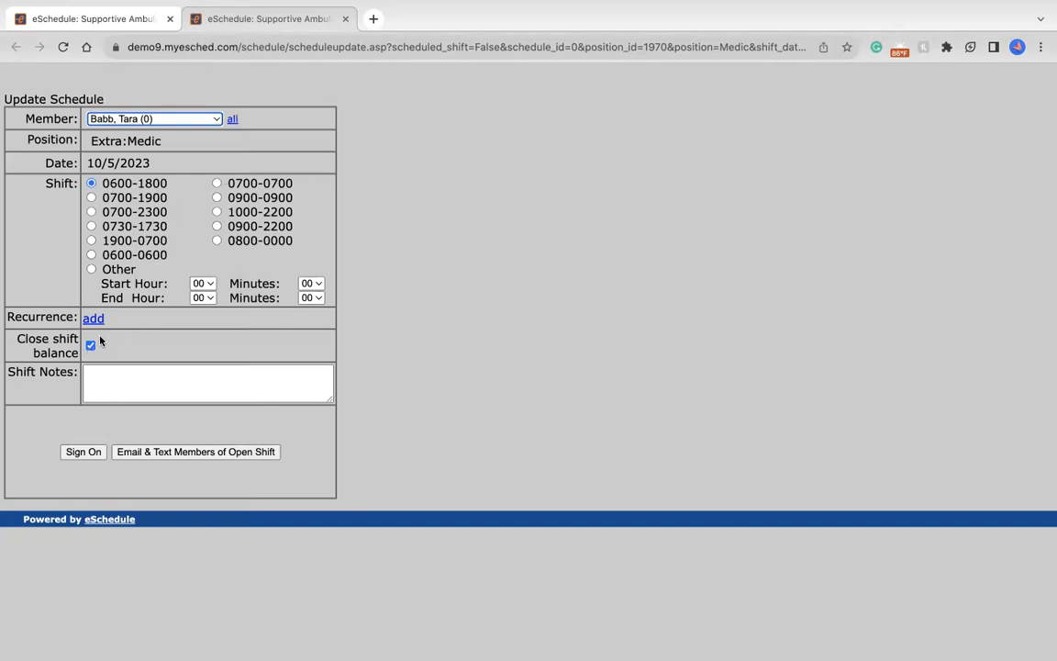
{"action": "left_click", "coordinate": [80, 452]}
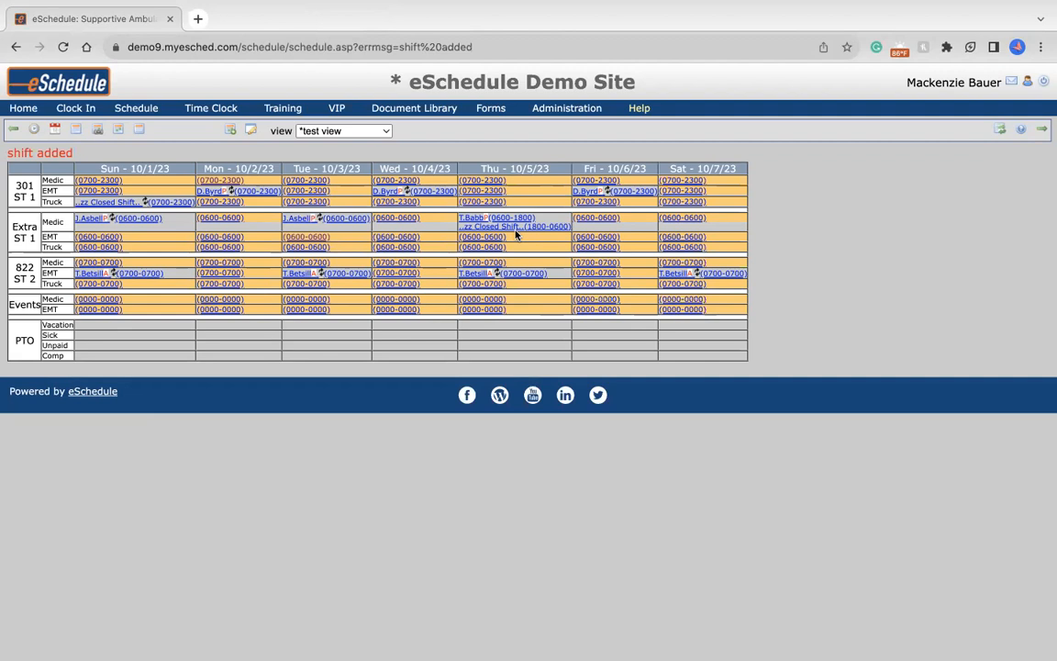
Step: Set Closed Shifts to hide in the schedule preferences and save them
{"action": "left_click", "coordinate": [251, 132]}
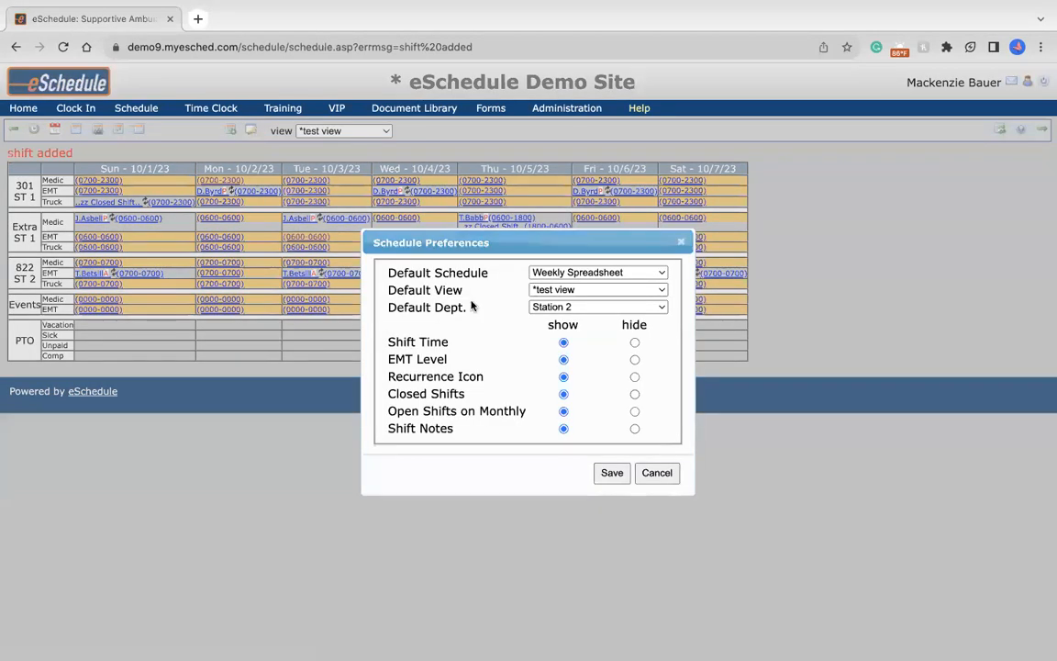
{"action": "left_click", "coordinate": [635, 394]}
{"action": "left_click", "coordinate": [613, 474]}
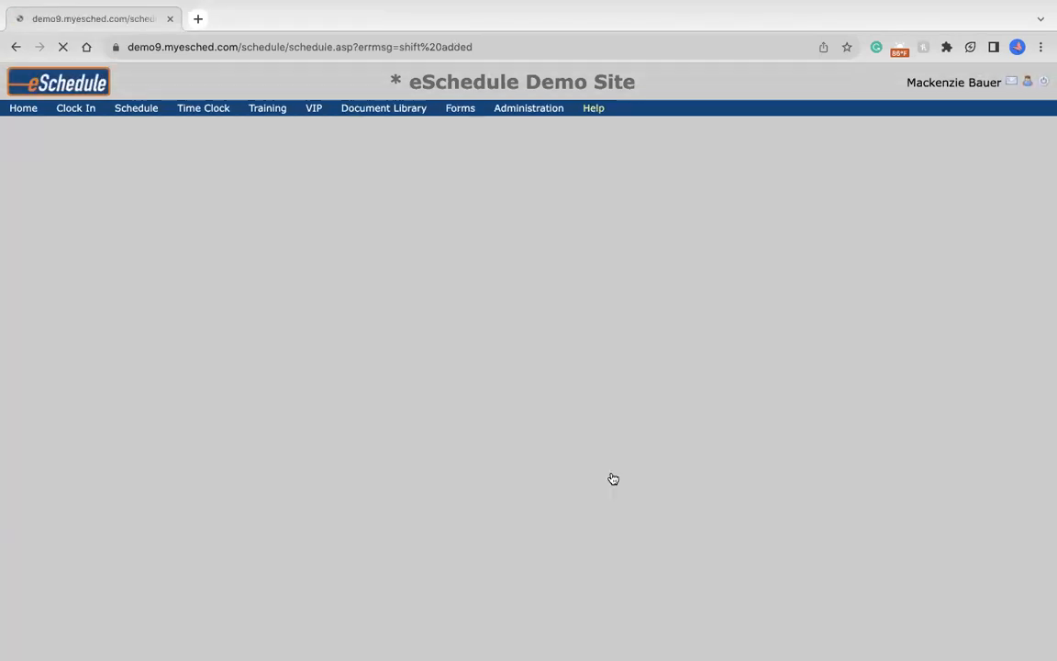